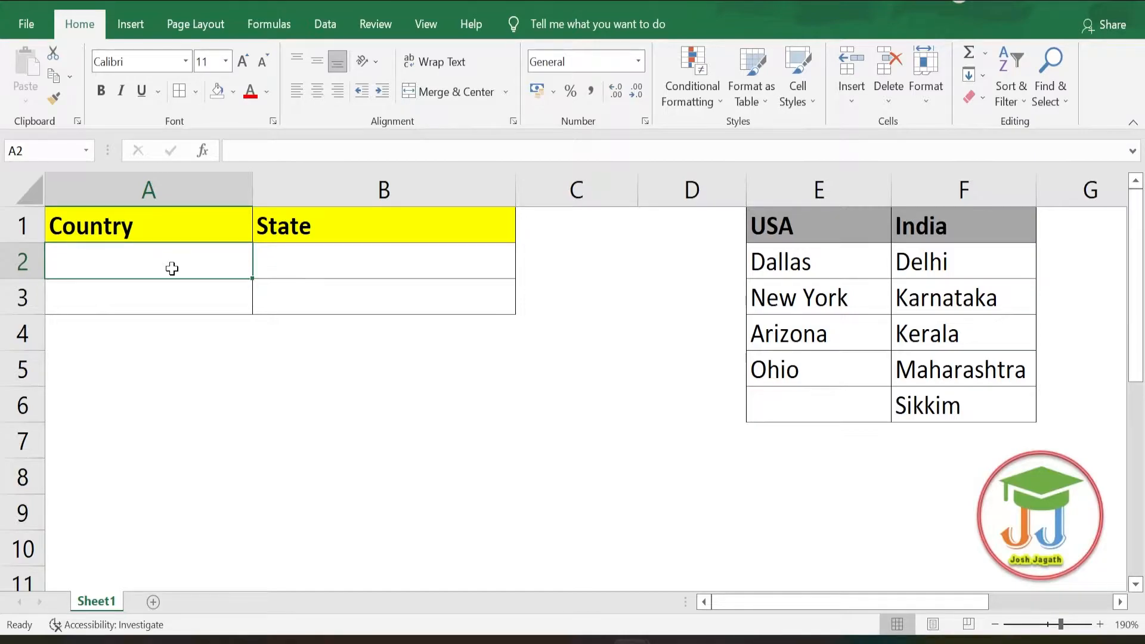
click(362, 258)
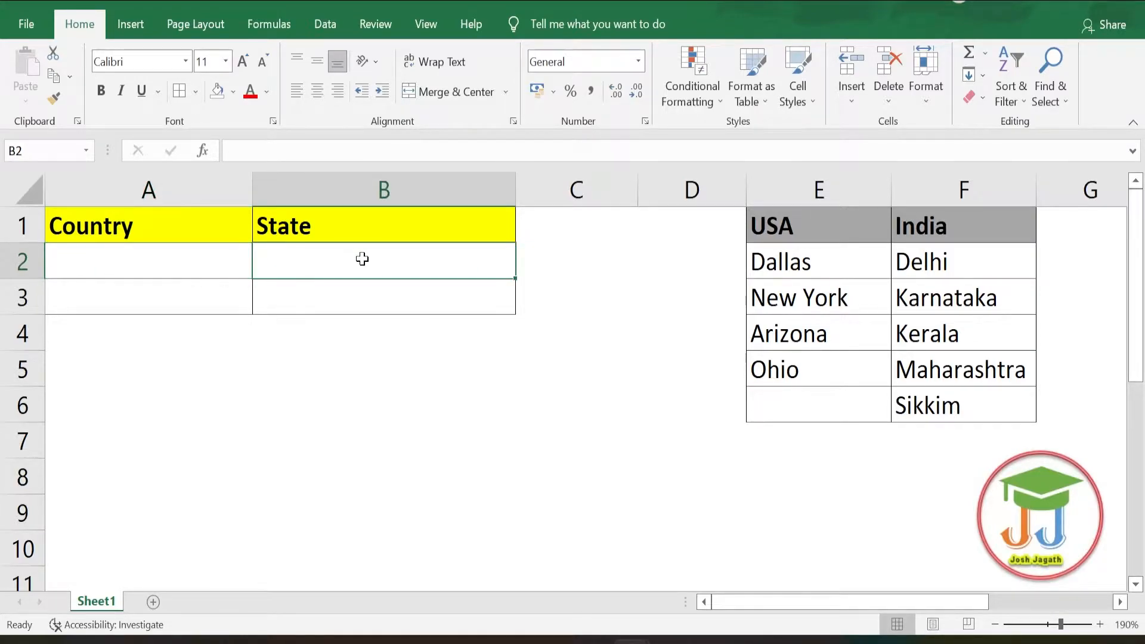
click(149, 264)
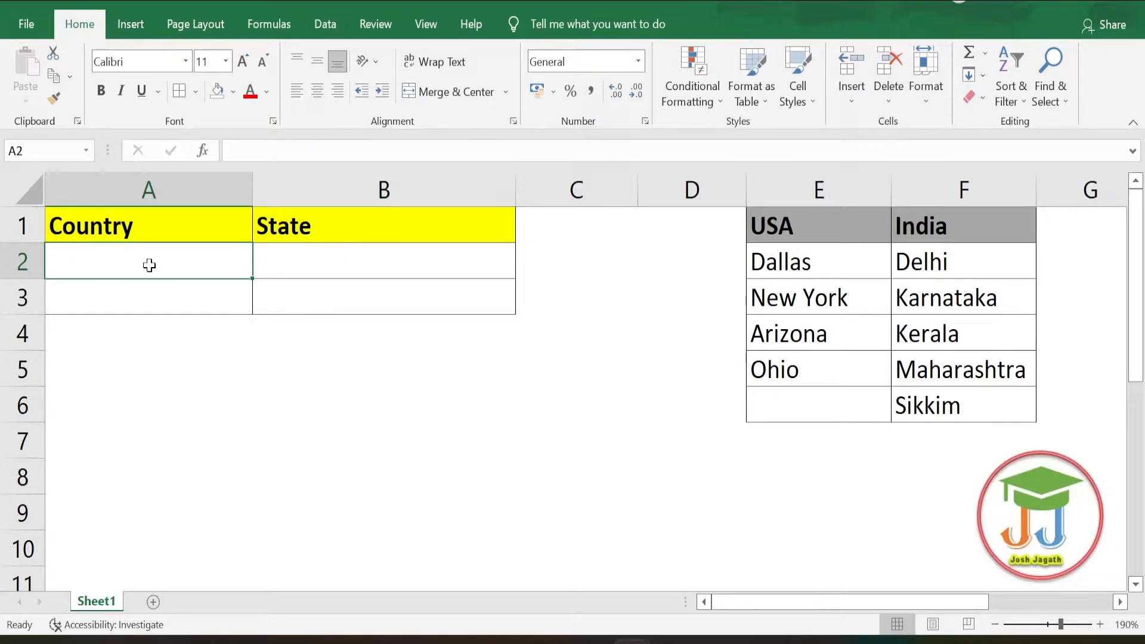
click(341, 275)
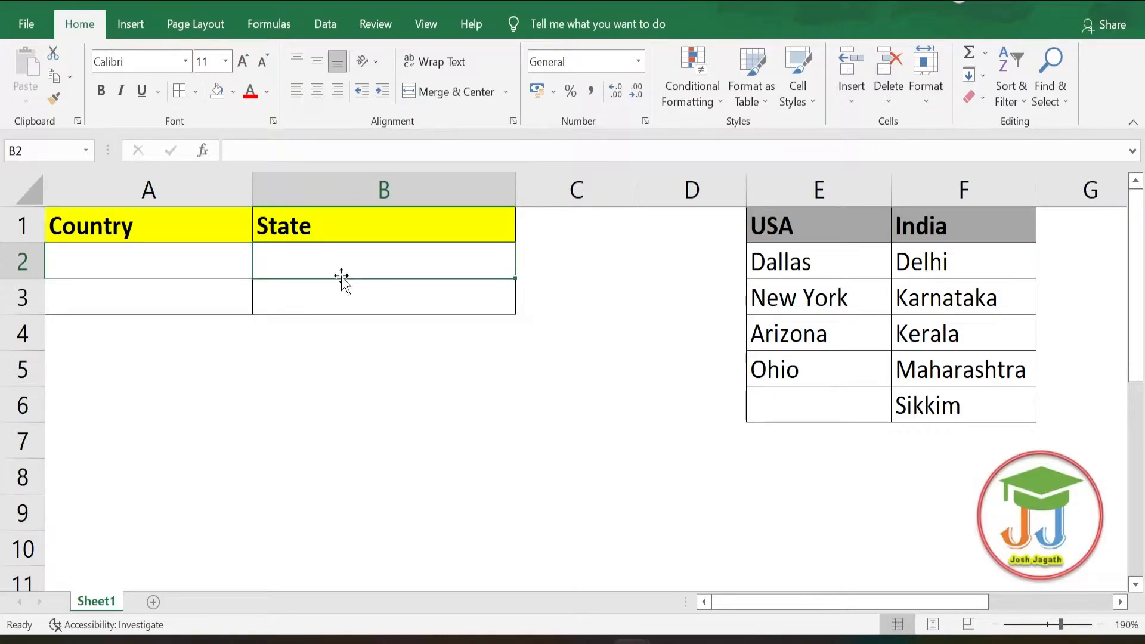
drag(780, 260, 790, 374)
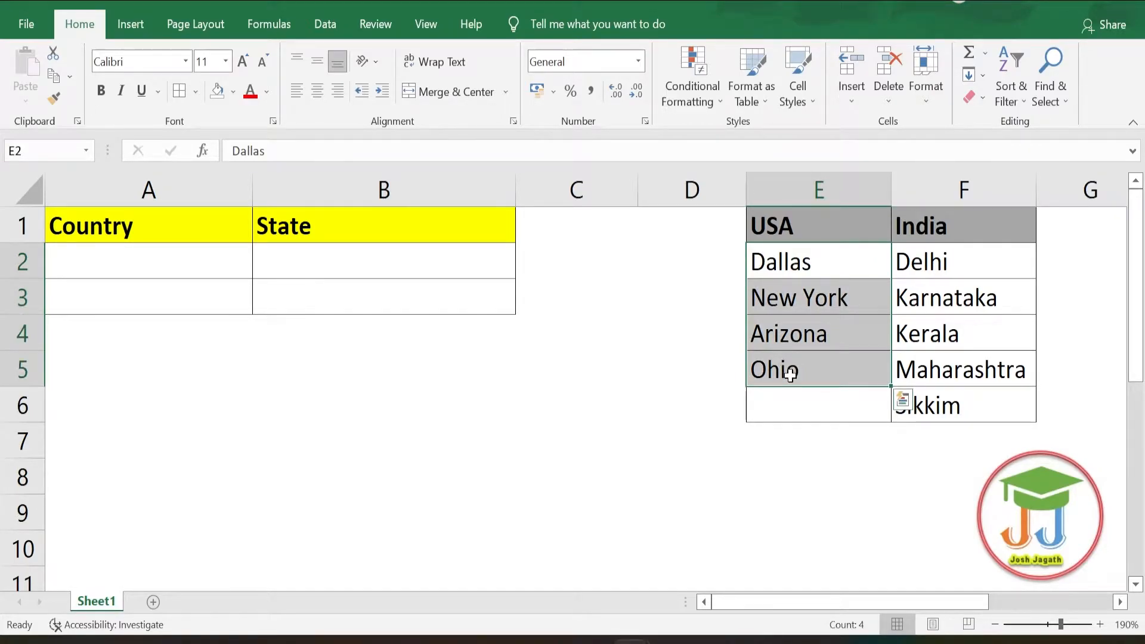
click(378, 369)
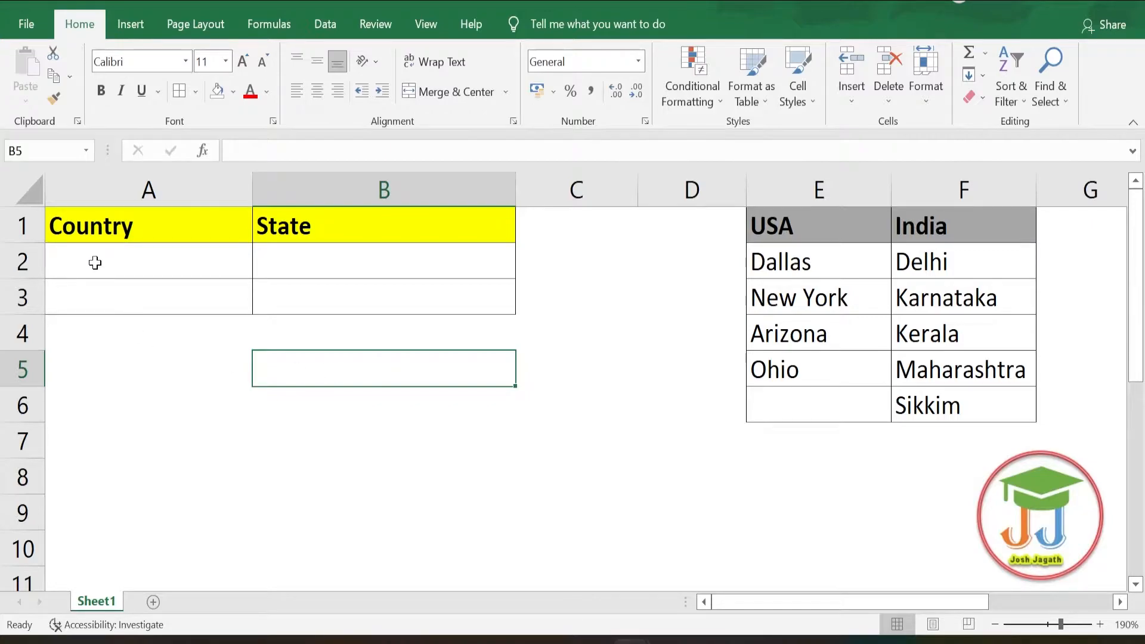
Step: Add list data validation to cell A2 under Country, using the header cells $E$1:$F$1 as the source
click(95, 262)
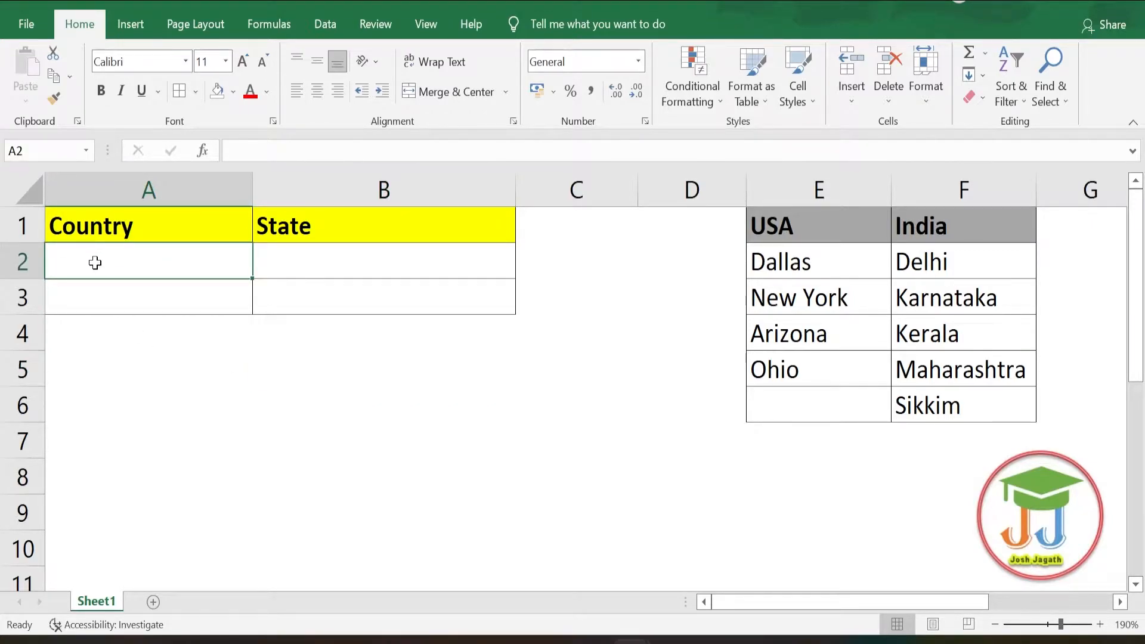
click(325, 22)
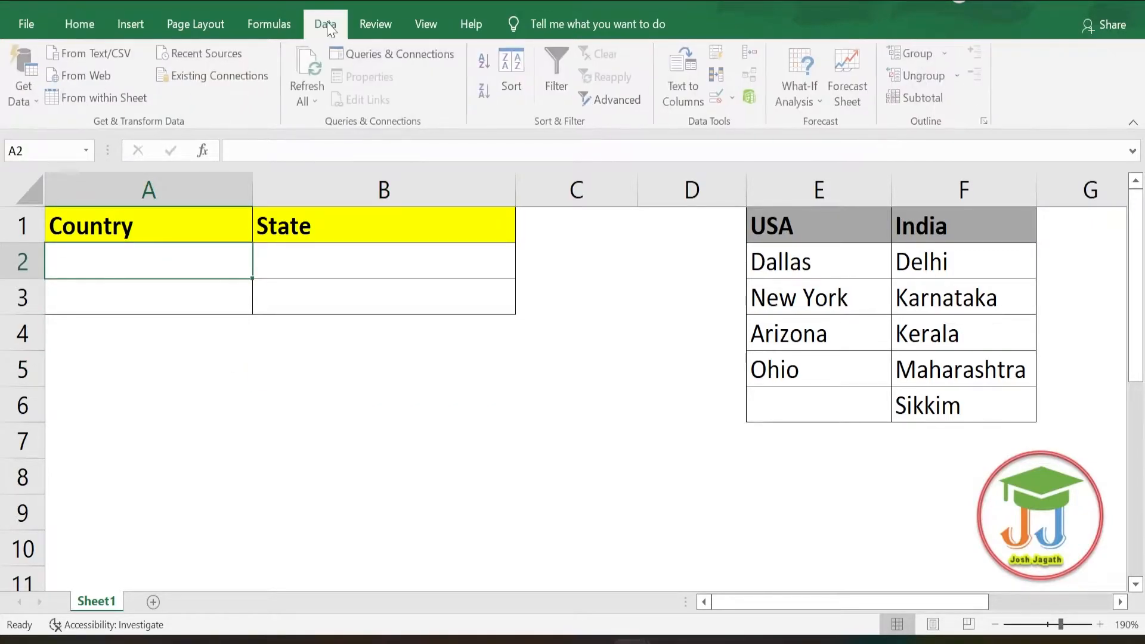
click(720, 101)
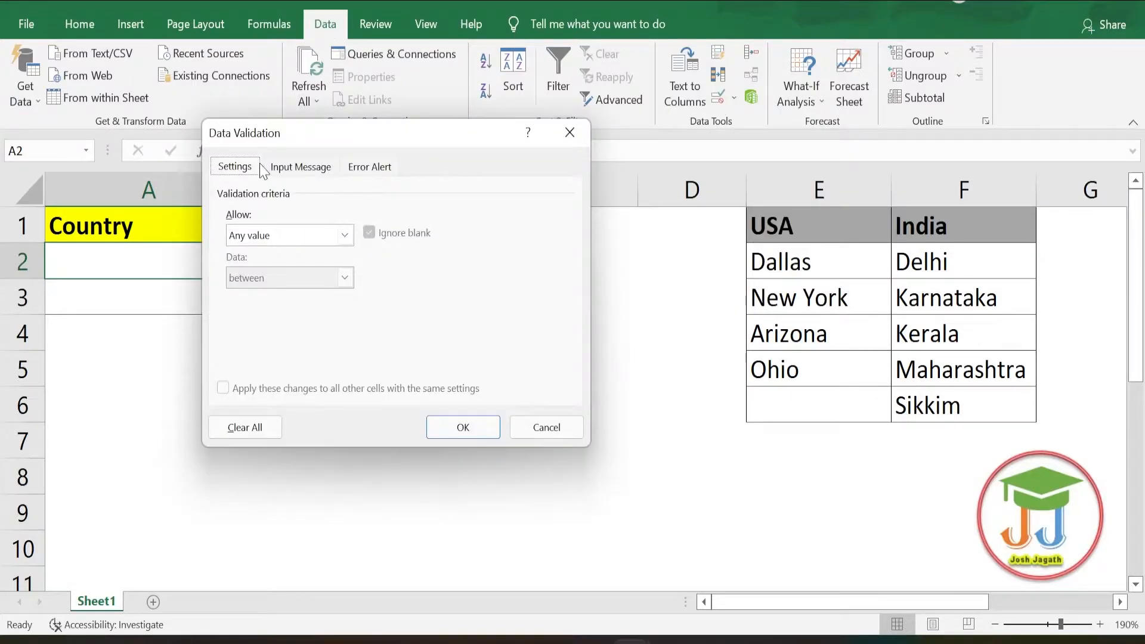
click(346, 237)
click(256, 295)
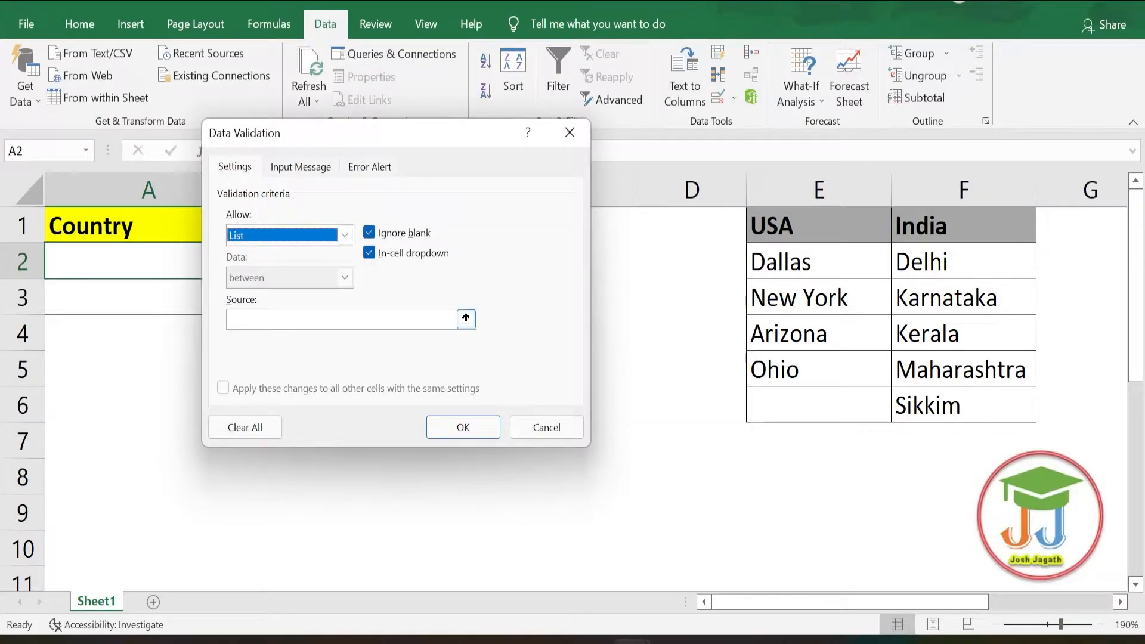
click(444, 320)
drag(771, 232, 930, 230)
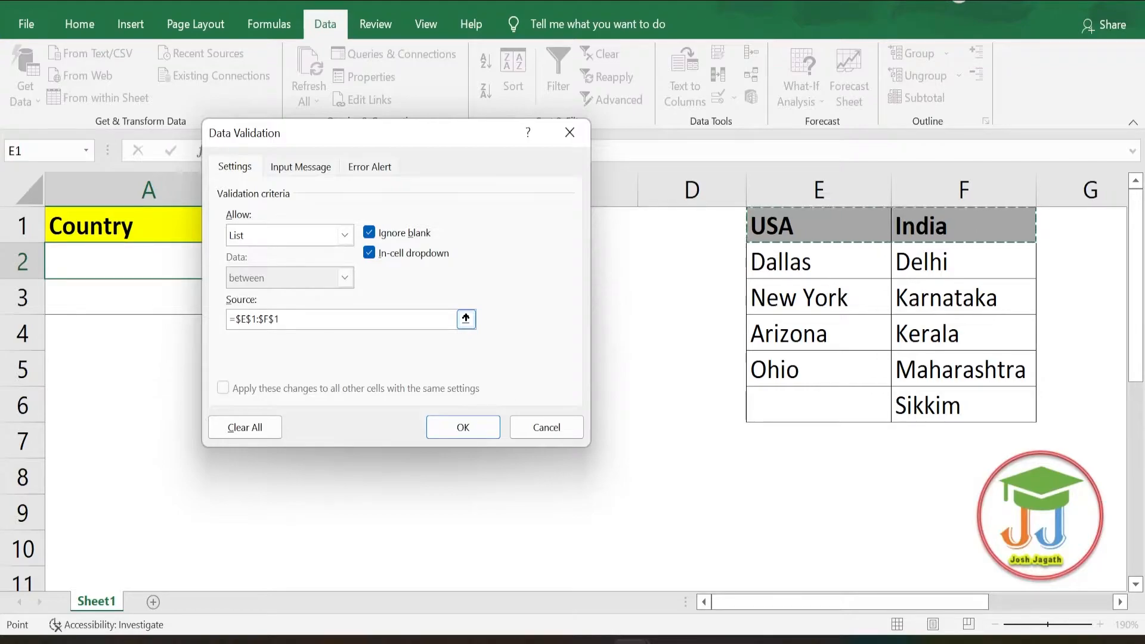
click(470, 429)
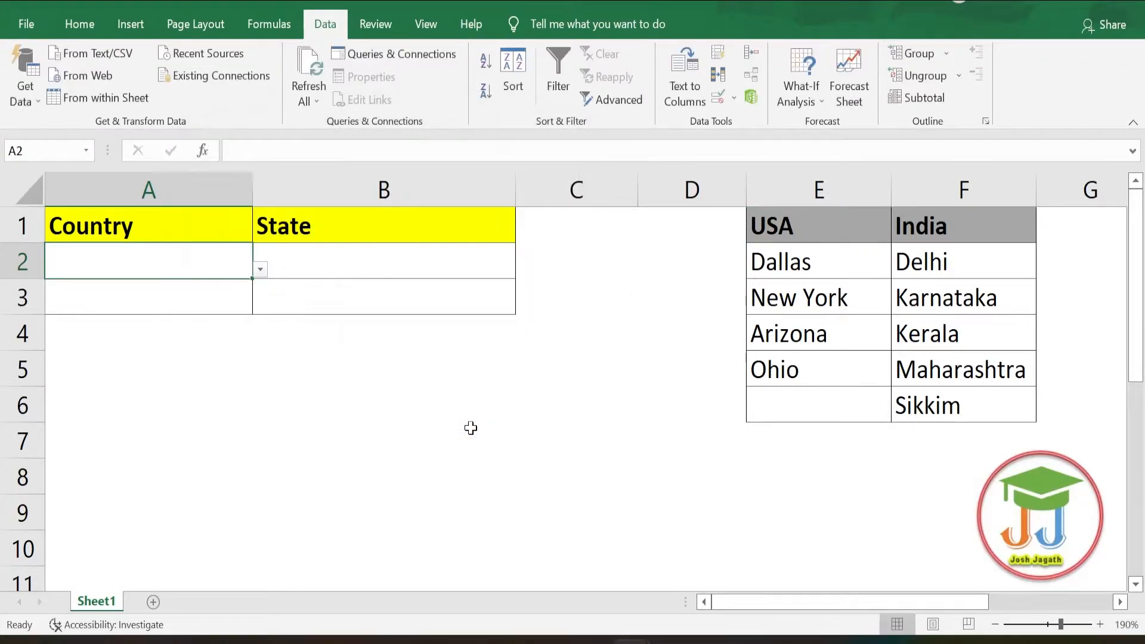
Step: Choose USA from the drop-down list in Country cell A2
click(260, 272)
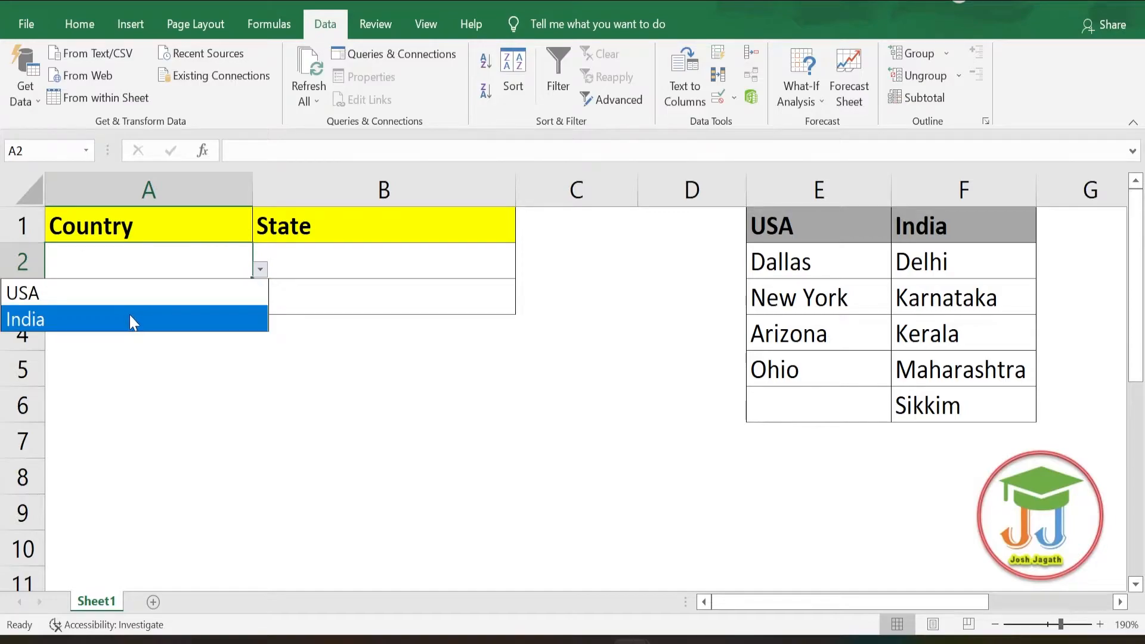
click(166, 254)
key(alt+Down)
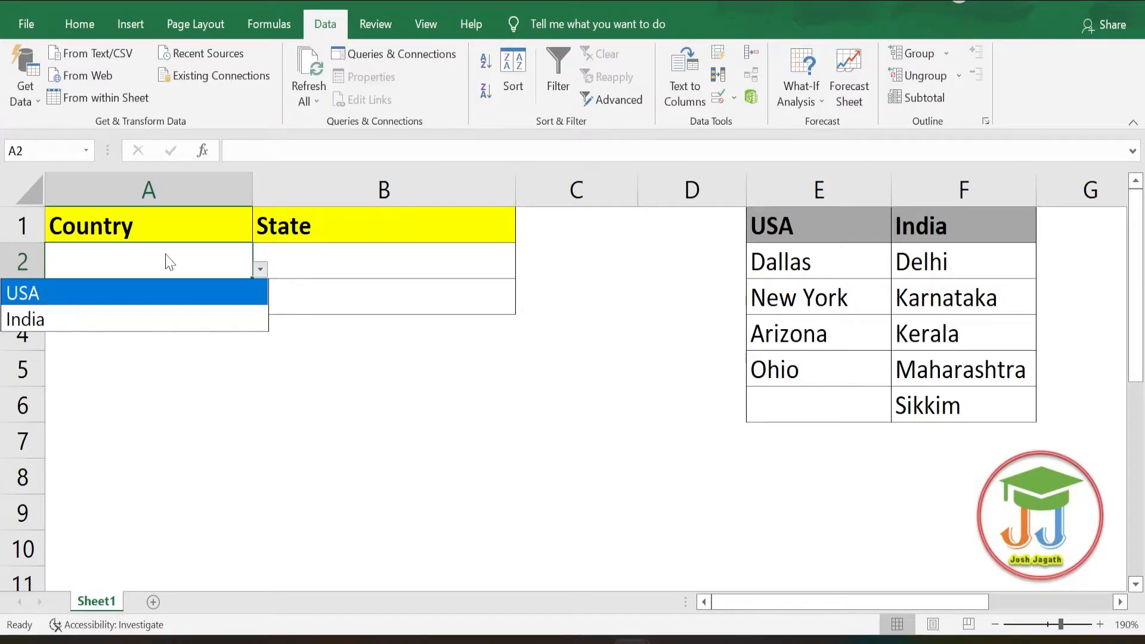
click(66, 293)
key(Down)
key(Down)
key(Down)
key(Down)
key(Down)
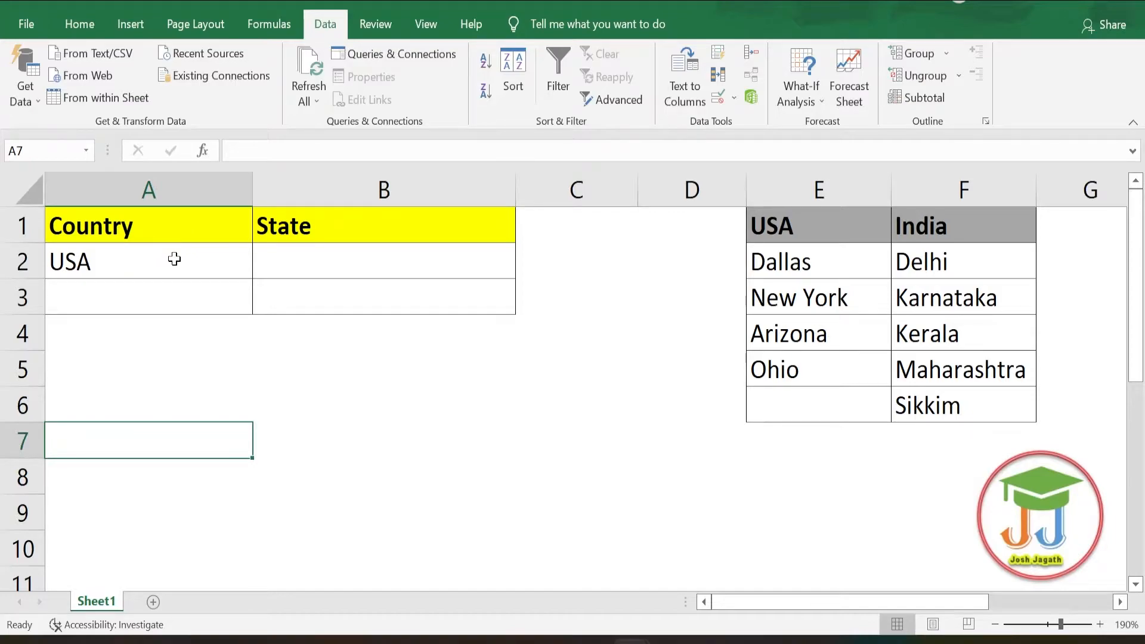
click(280, 262)
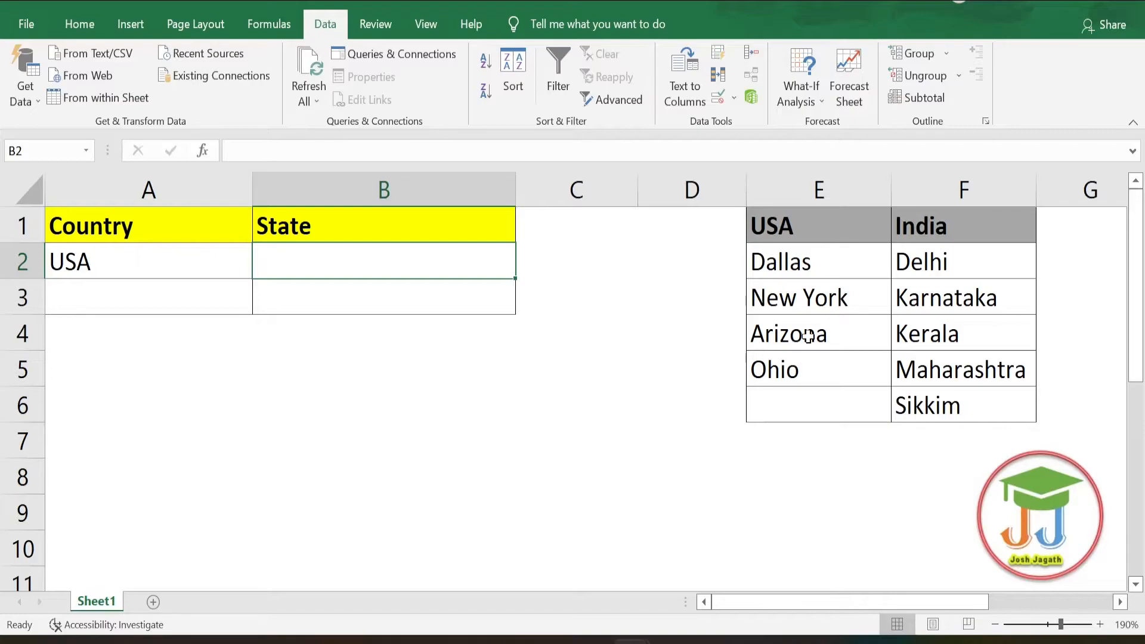
click(781, 262)
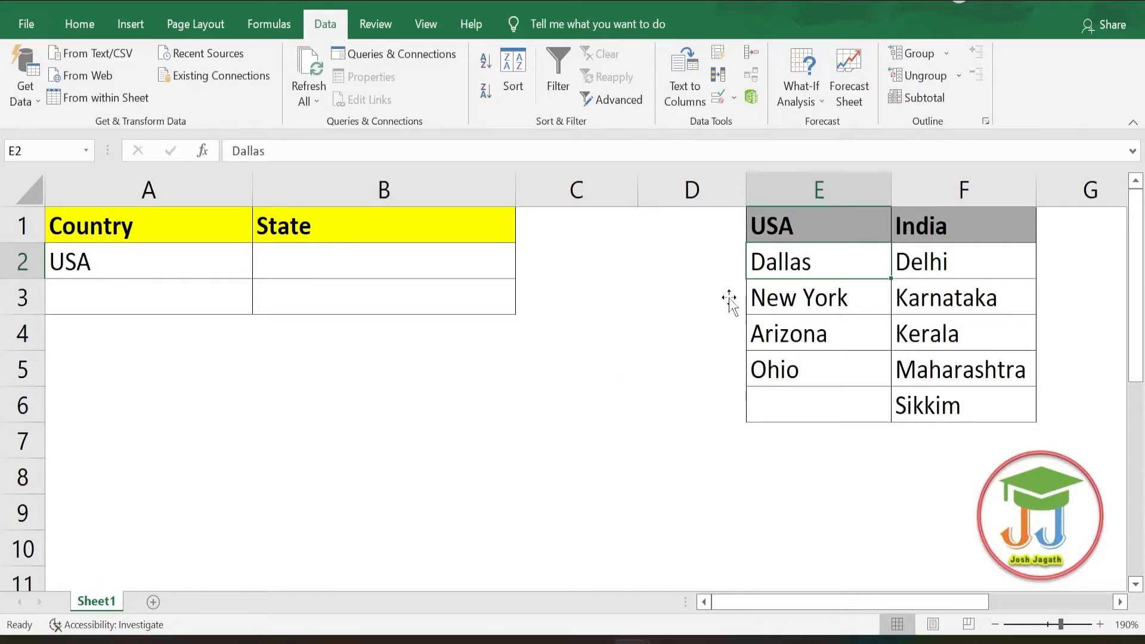
click(786, 296)
click(800, 260)
drag(27, 152, 1, 152)
click(825, 302)
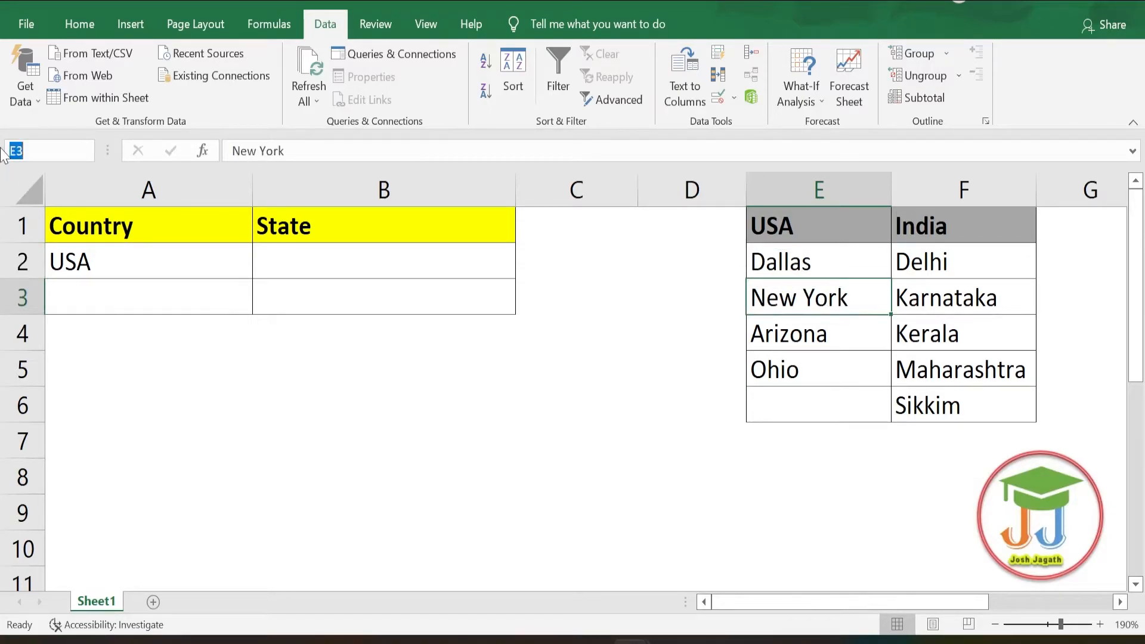
click(616, 433)
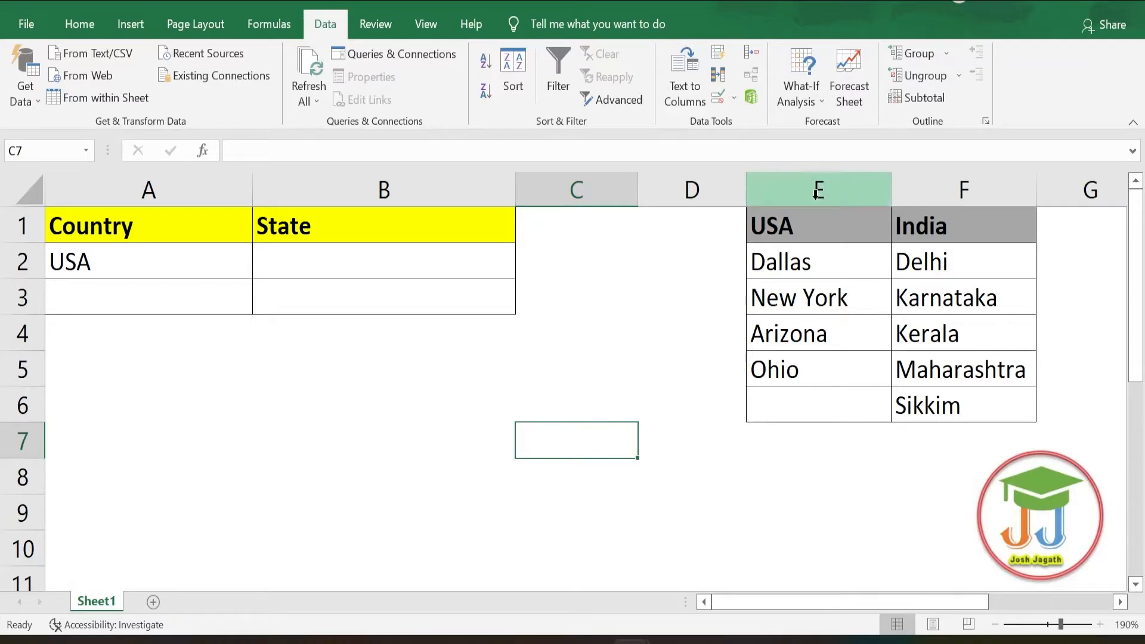
drag(780, 260, 796, 403)
drag(987, 265, 989, 433)
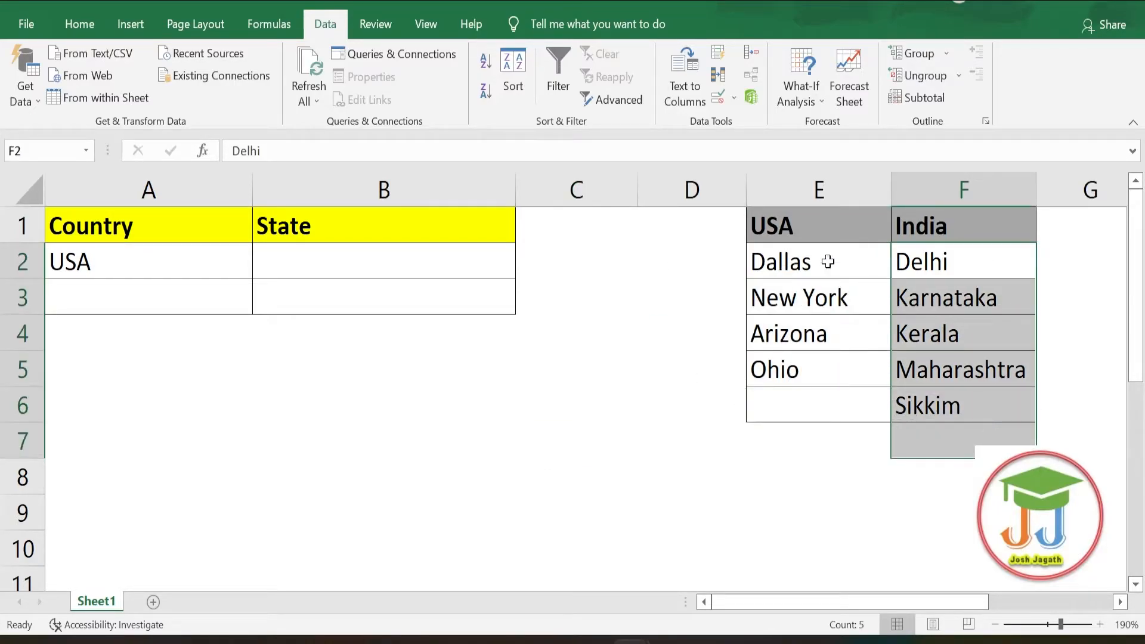
Step: Name the range of states under the USA header, E2:E5, as USA
drag(822, 263, 818, 368)
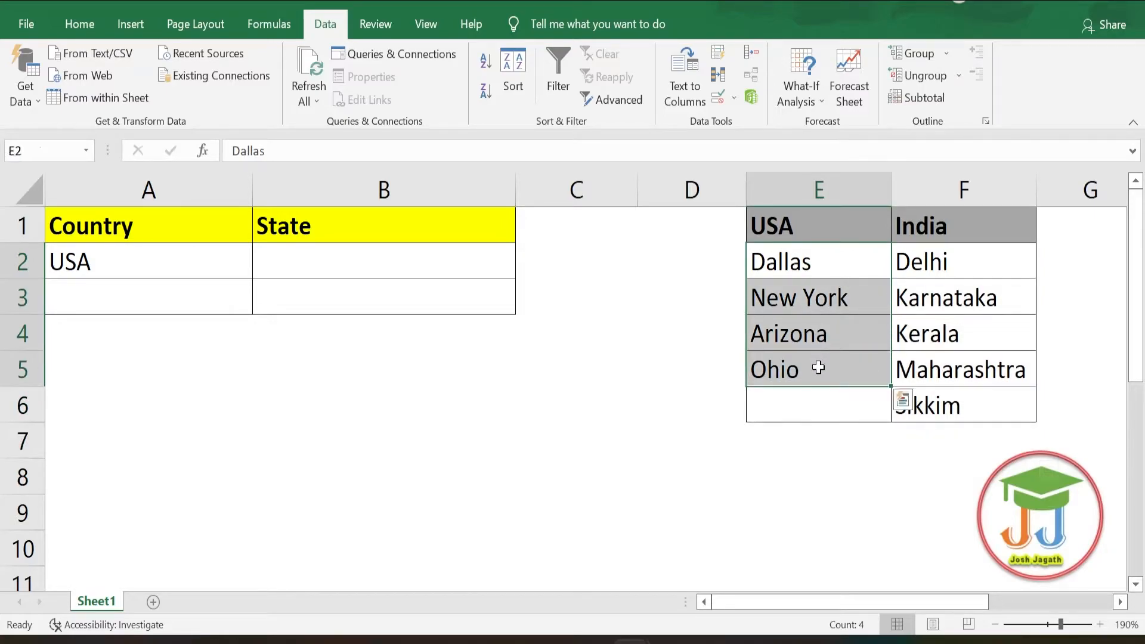
click(11, 152)
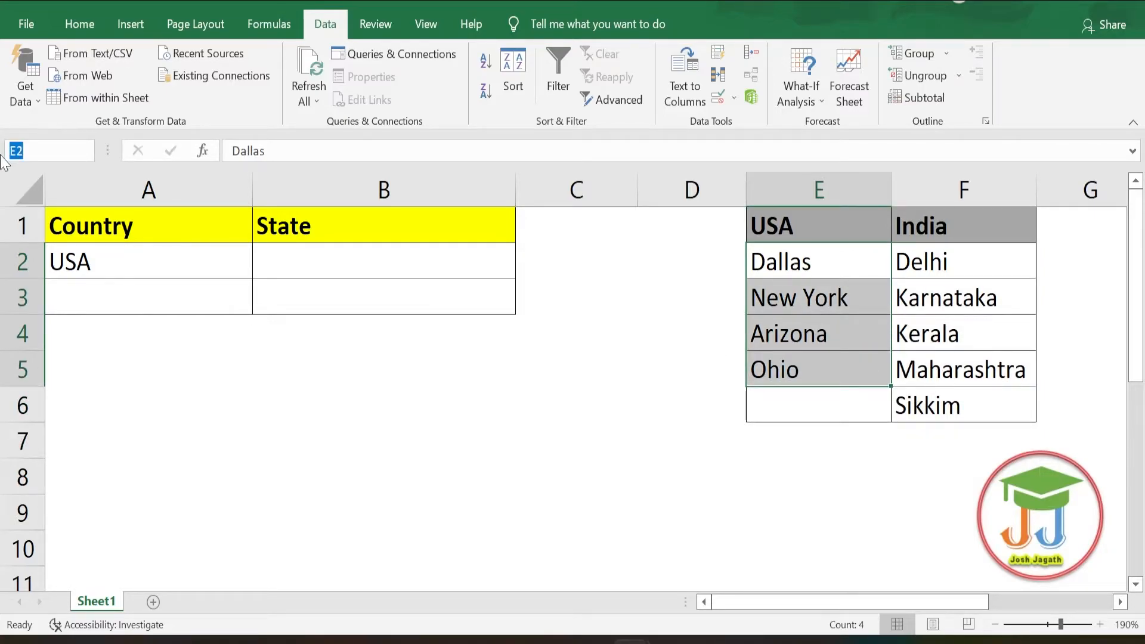
text(USA)
key(Return)
Step: Name the range of states under the India header, F2:F6, as India
drag(943, 261, 946, 406)
click(48, 150)
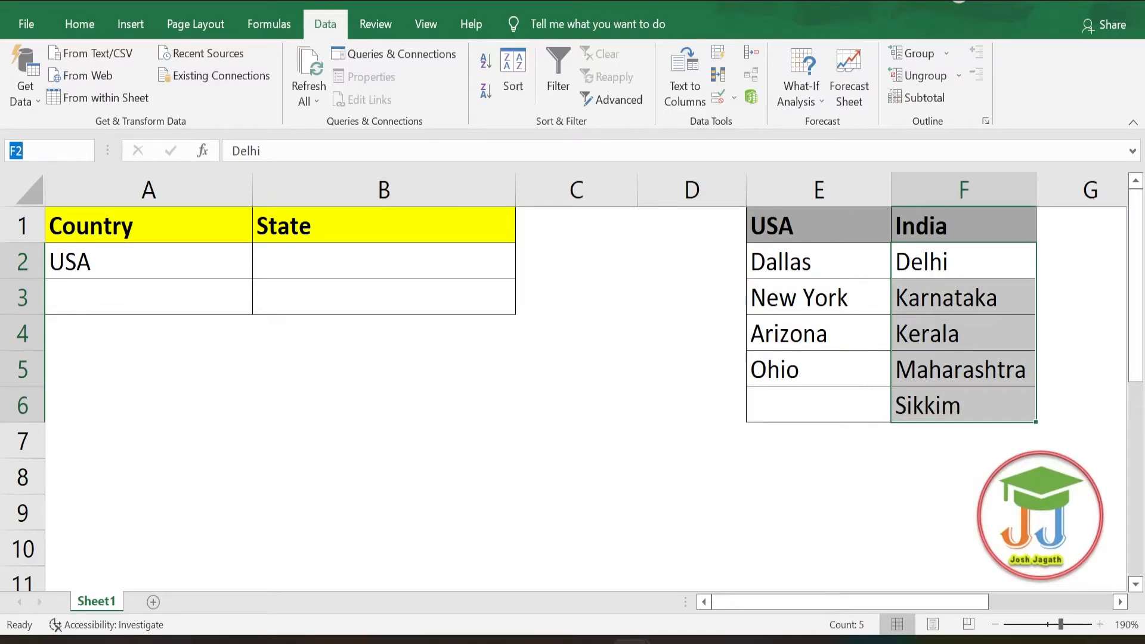
text(India)
key(Return)
click(179, 365)
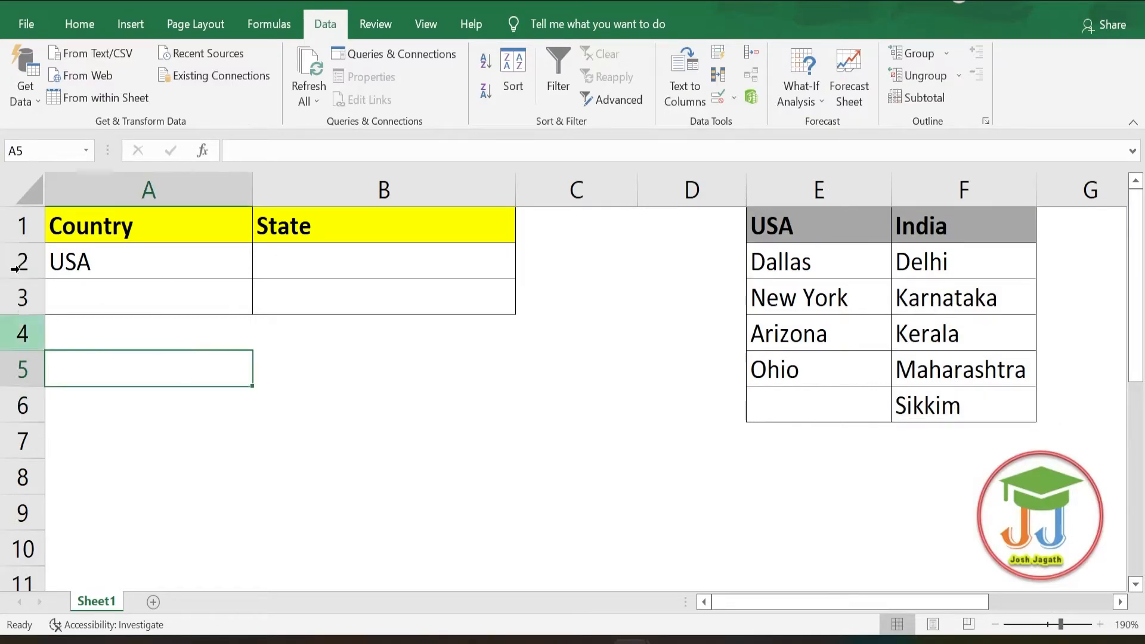
Step: Check the defined names by jumping to the USA range
click(88, 152)
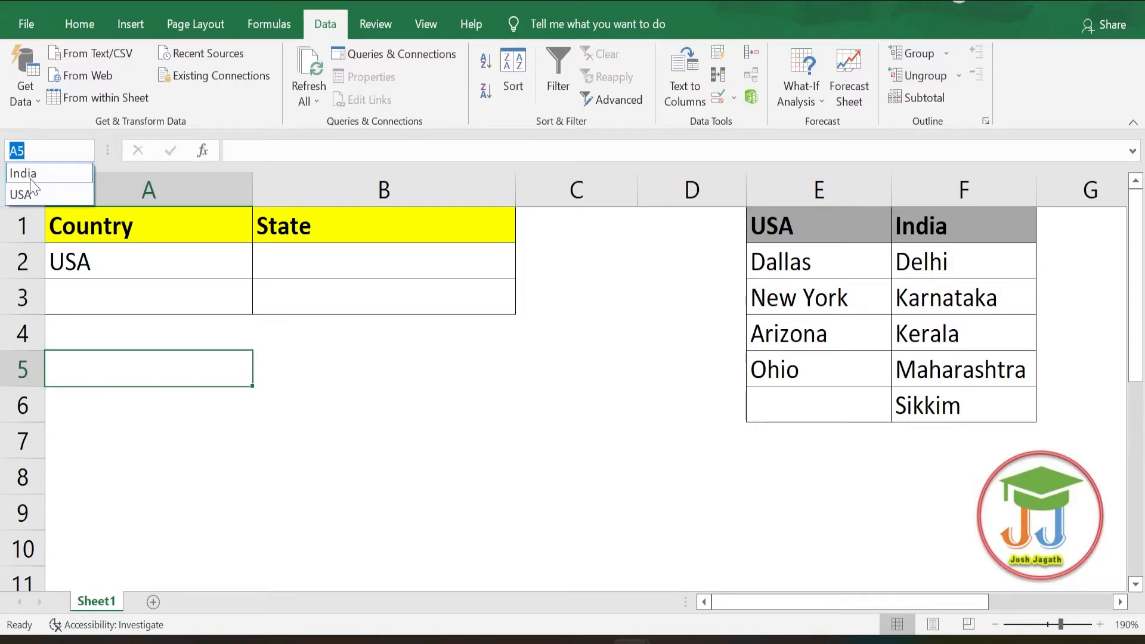
click(20, 194)
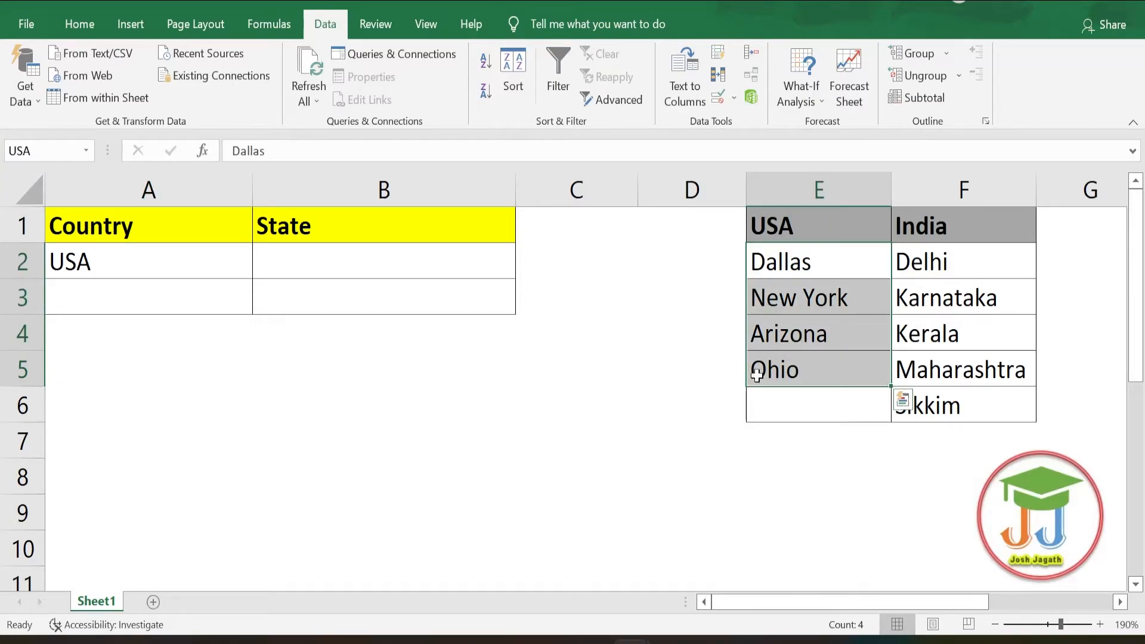
click(625, 416)
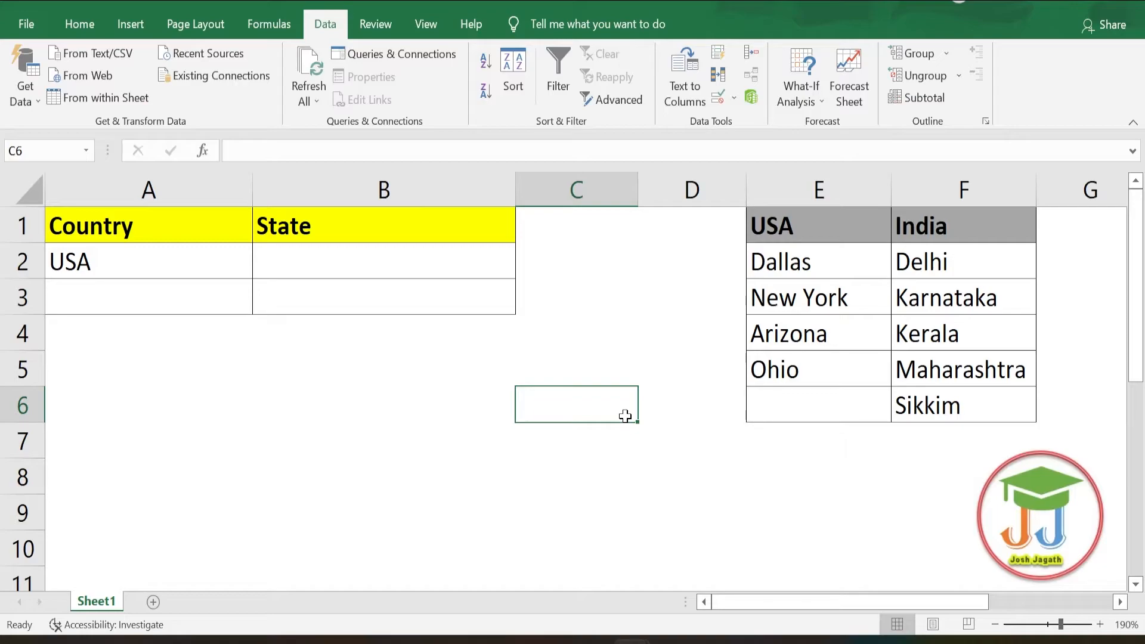
Step: Add list data validation to State cell B2 with the source formula =INDIRECT($A$2)
click(361, 264)
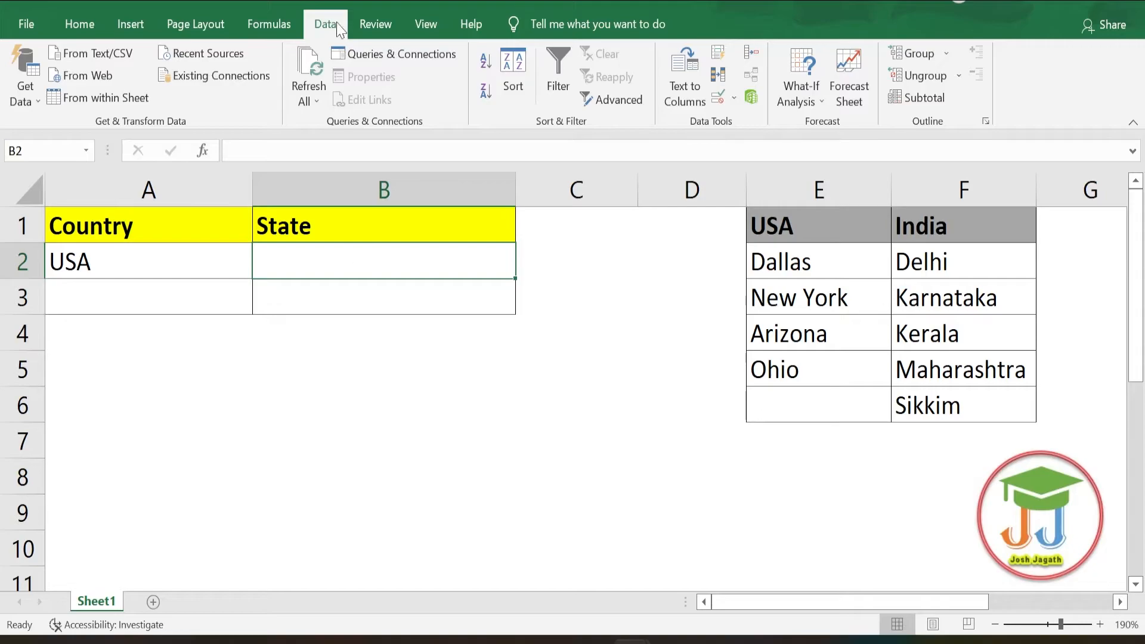
click(720, 101)
click(344, 235)
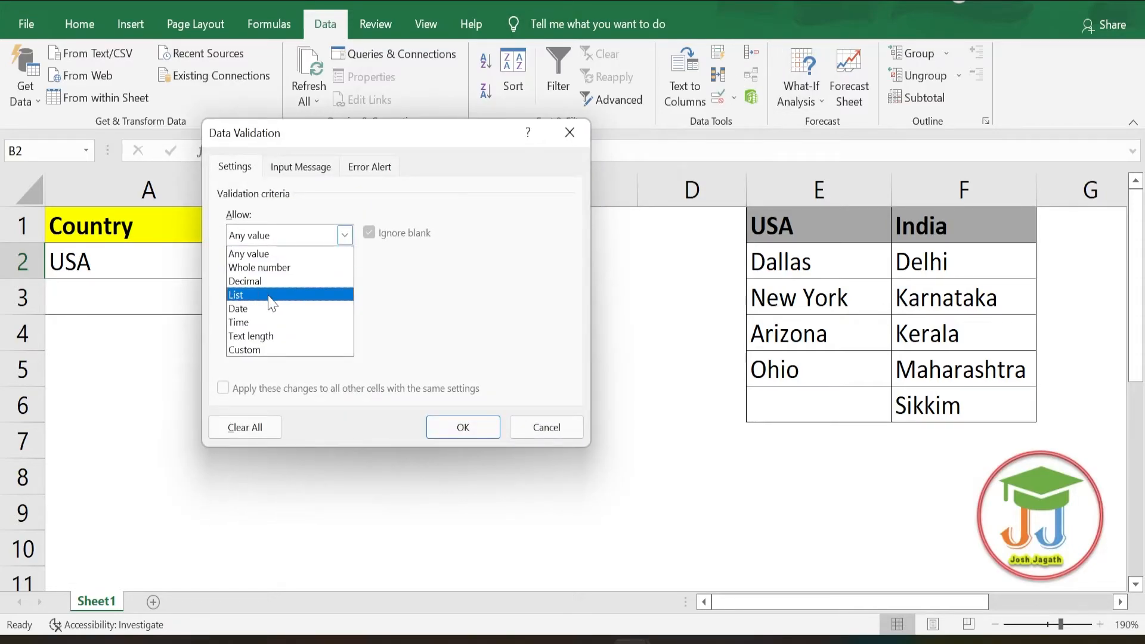
click(268, 295)
drag(472, 142, 790, 286)
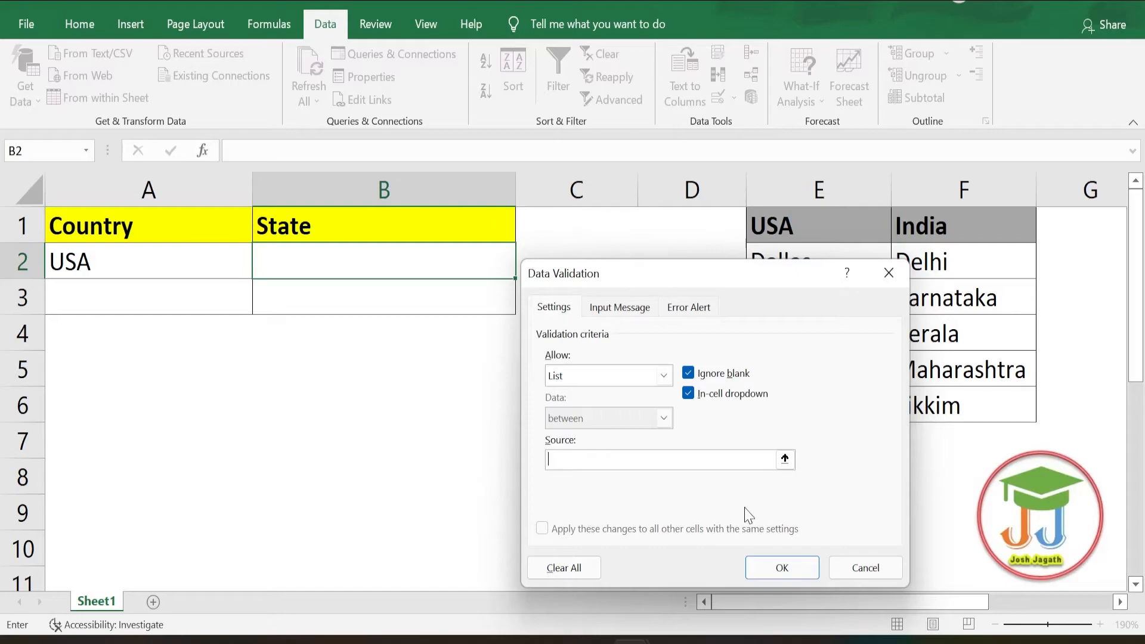
text(=)
text(INDIRECT)
text(()
text($A)
text($2))
click(775, 567)
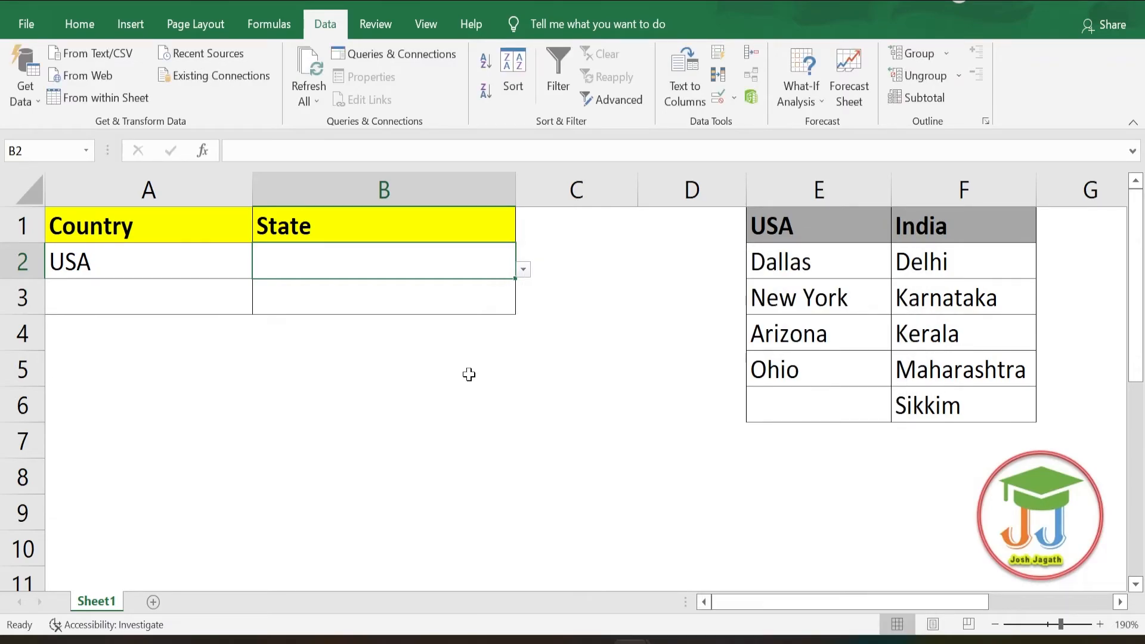
Step: Compare the options in the State drop-down of B2 with the USA list, without choosing one
click(92, 266)
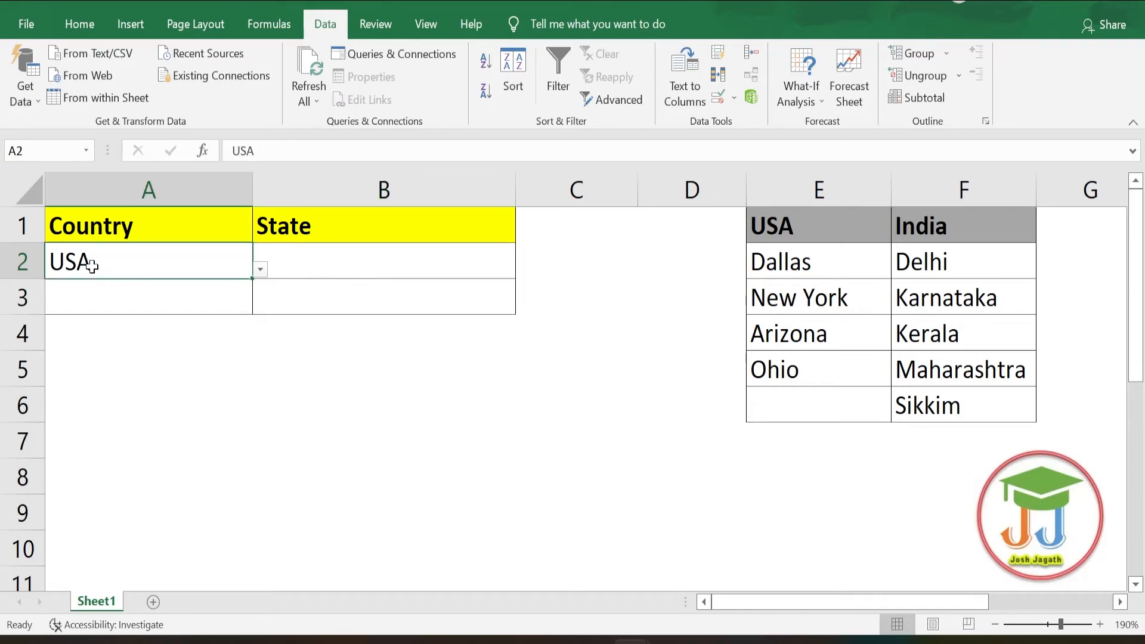
drag(805, 263, 810, 379)
click(307, 260)
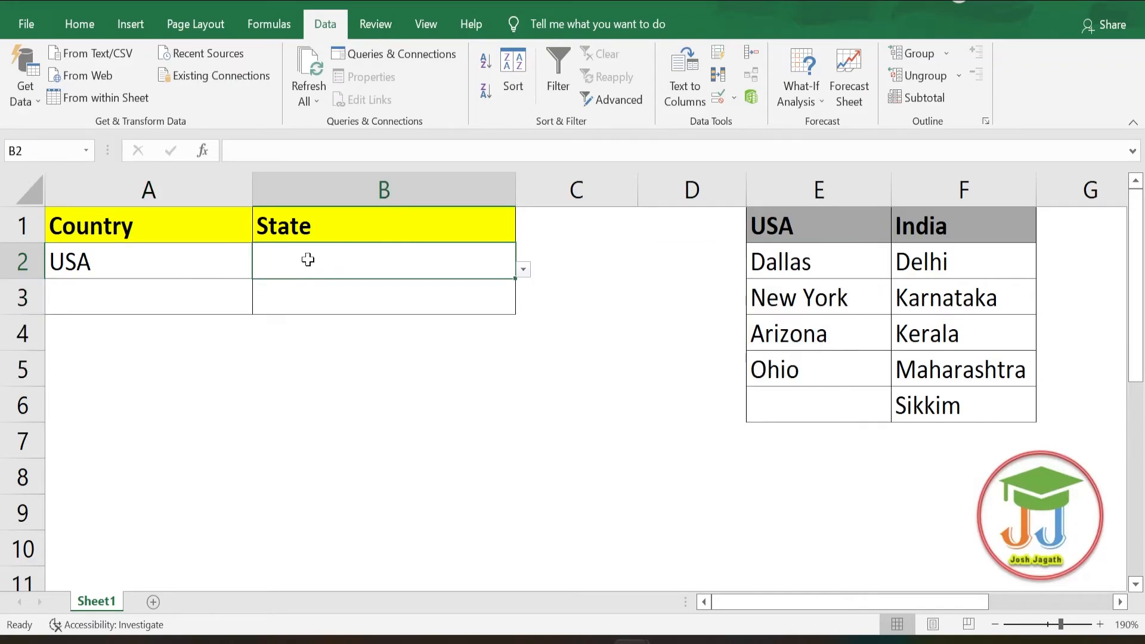
click(524, 270)
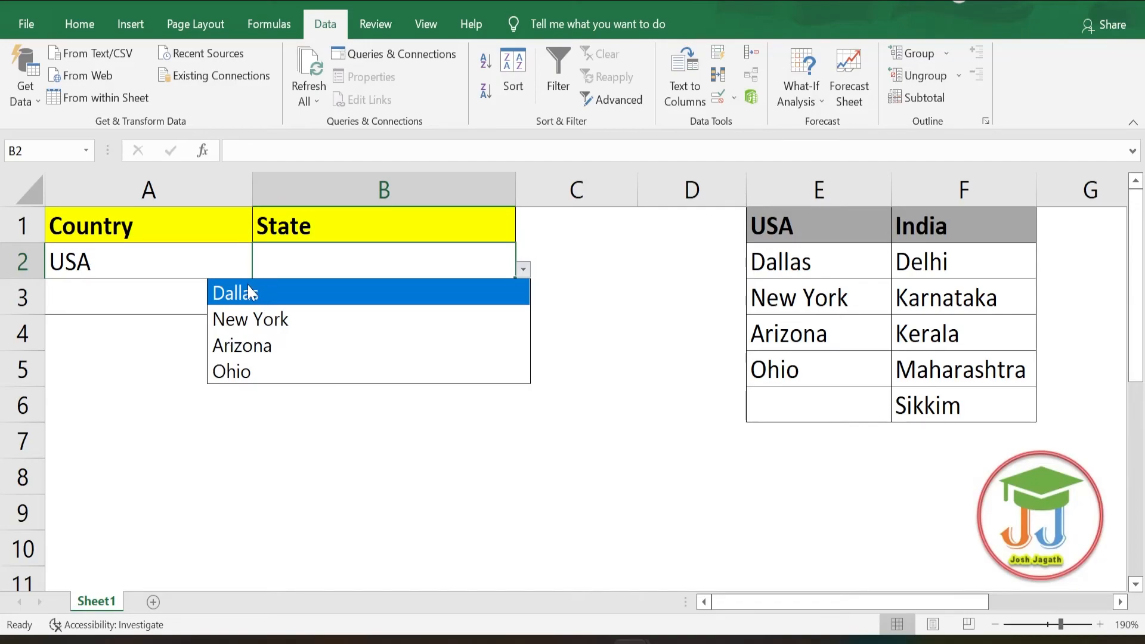
key(Escape)
Step: Change the country in A2 to India and check the state options offered in B2 without choosing one
click(218, 258)
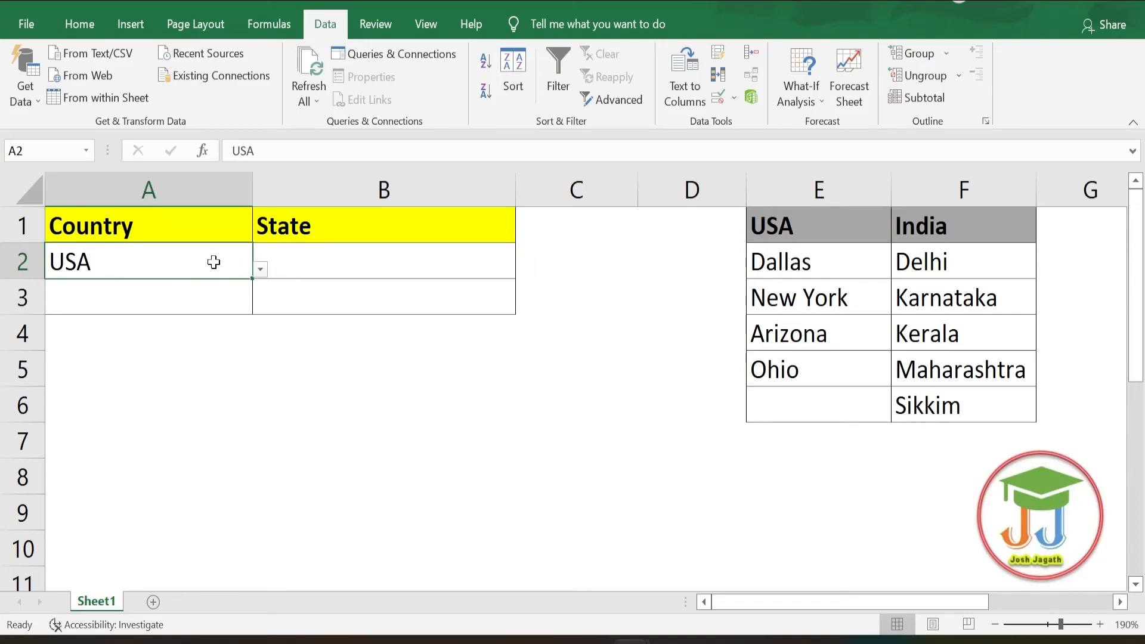
click(262, 269)
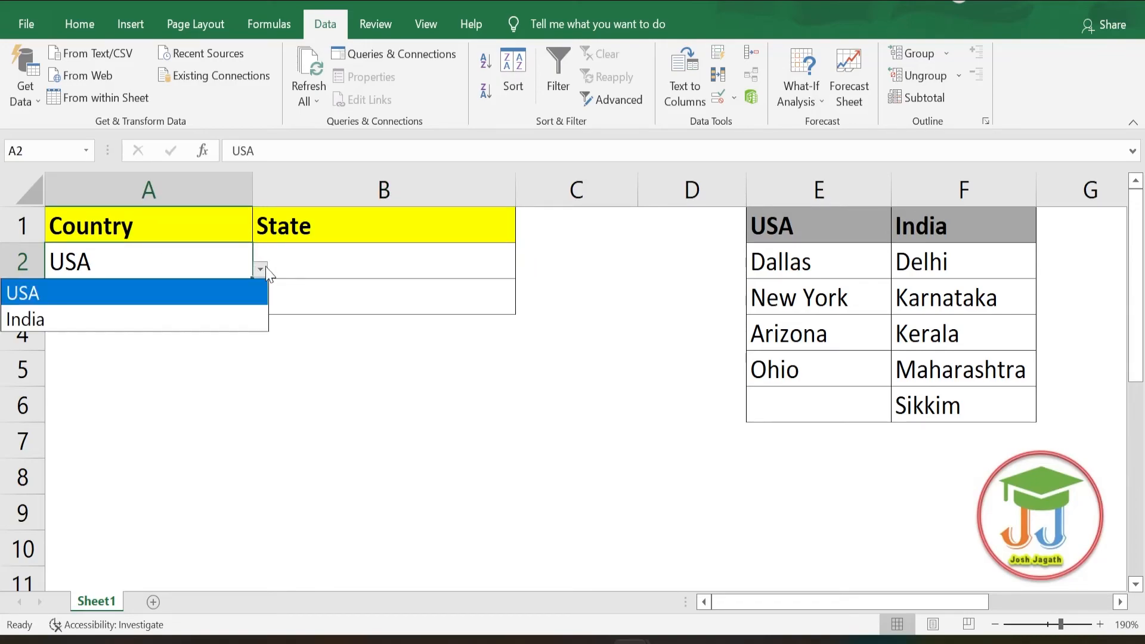
click(117, 322)
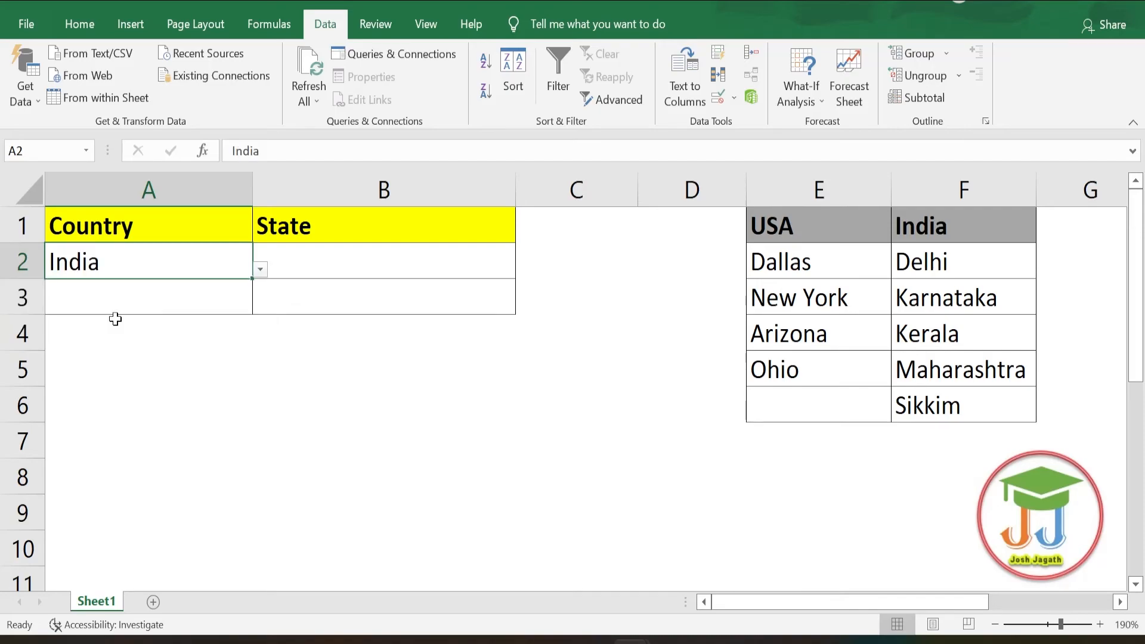
click(336, 266)
click(524, 271)
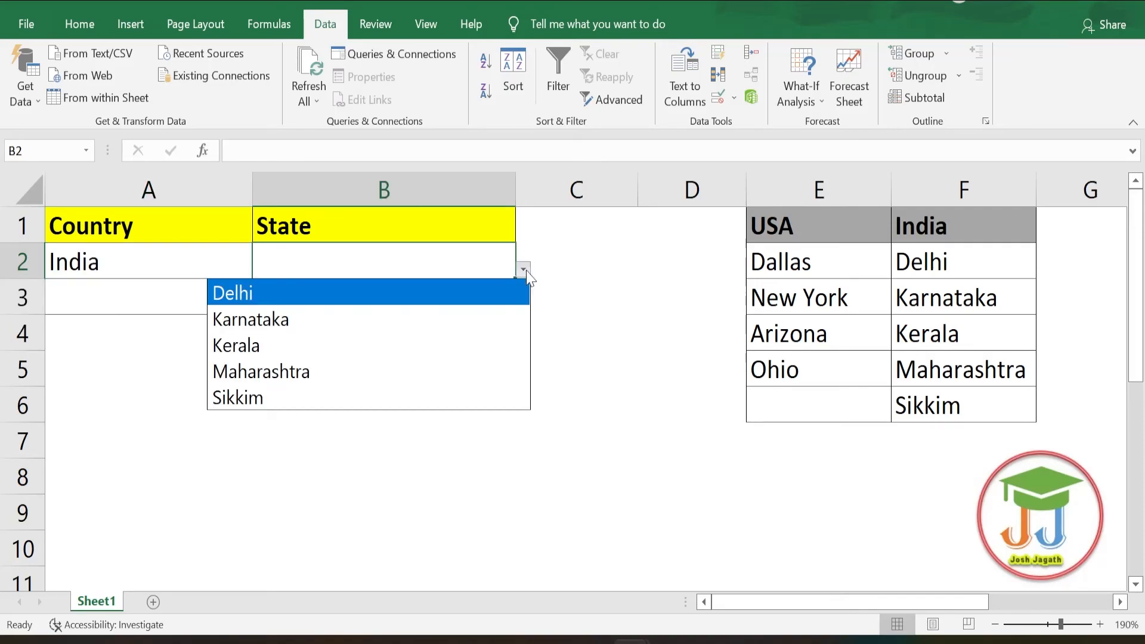
click(260, 457)
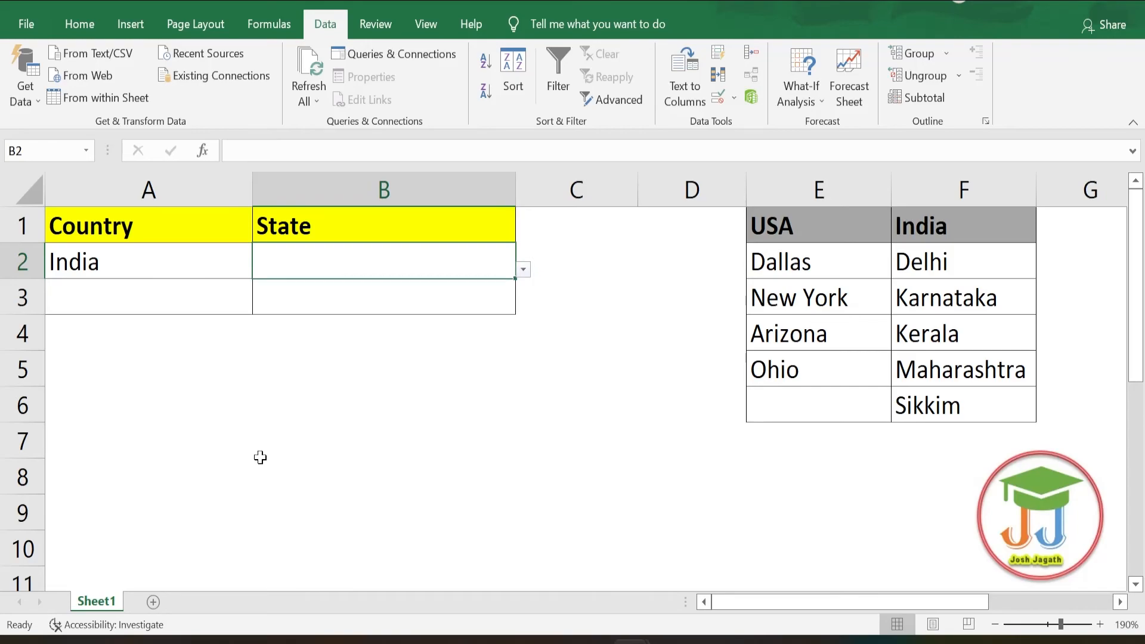